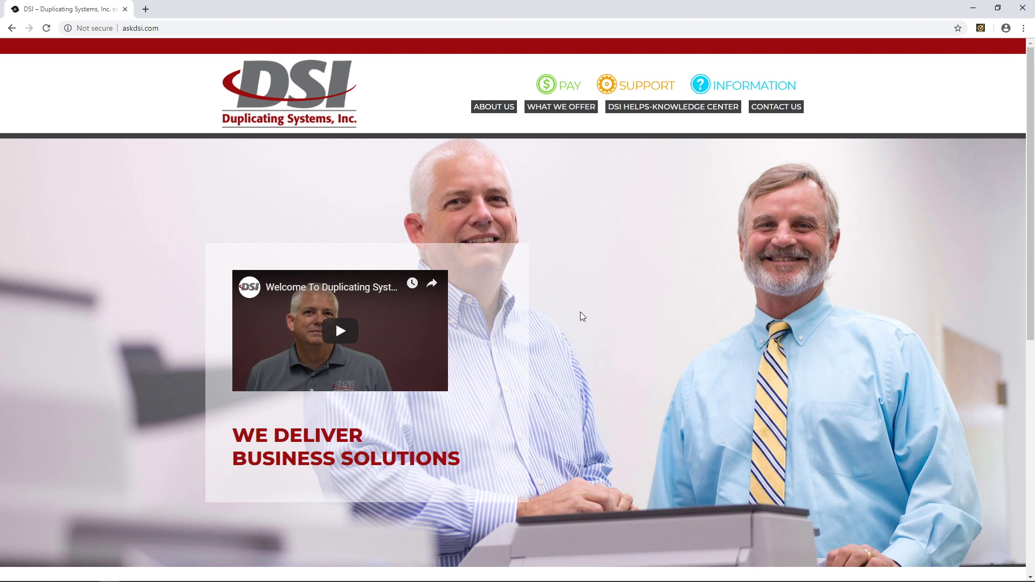
# Step: Find Printers & scanners via Windows search and open the Canon 3530 printer properties
pyautogui.moveTo(185, 581)
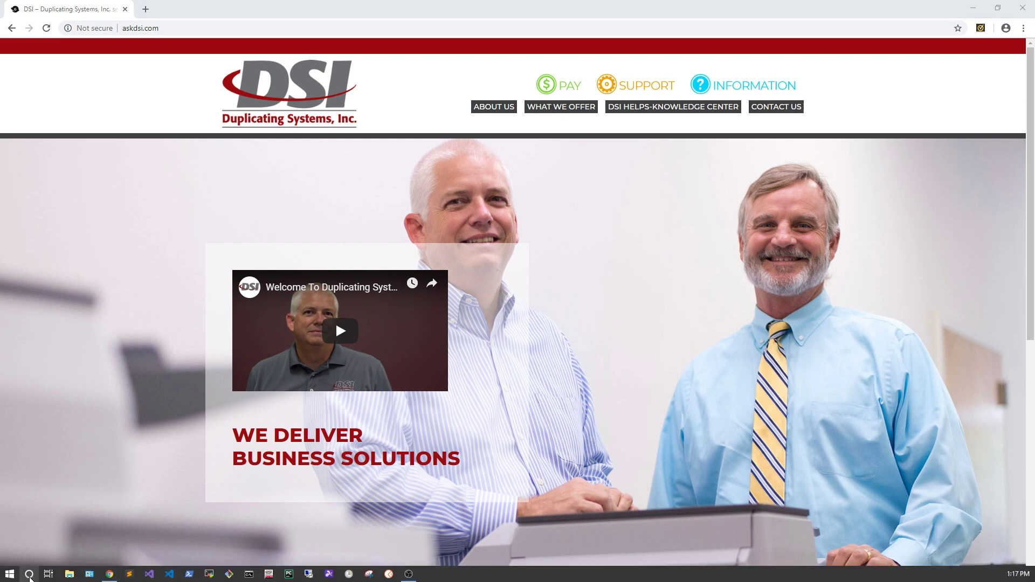
pyautogui.click(29, 575)
pyautogui.write('printer')
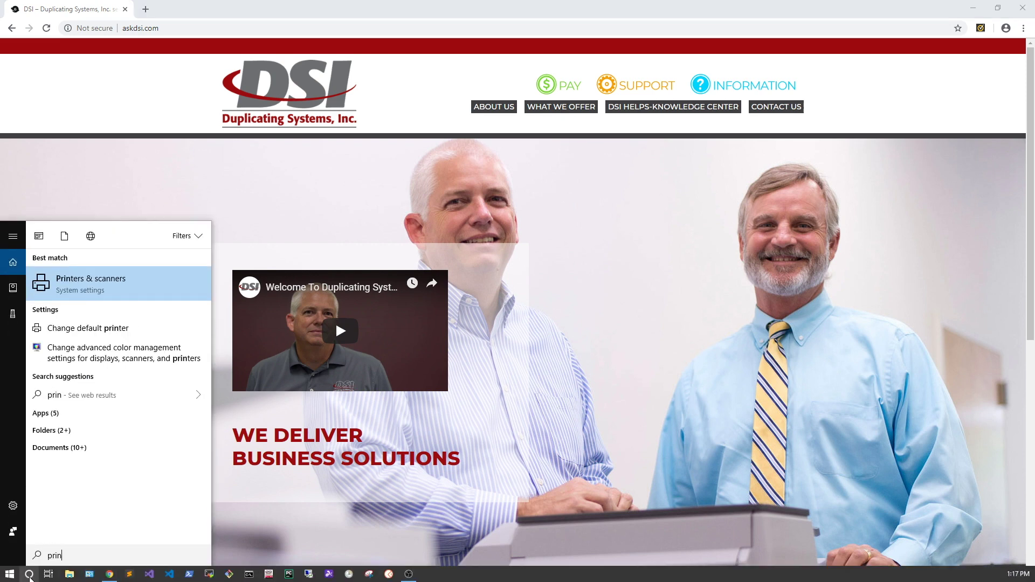
pyautogui.press('Return')
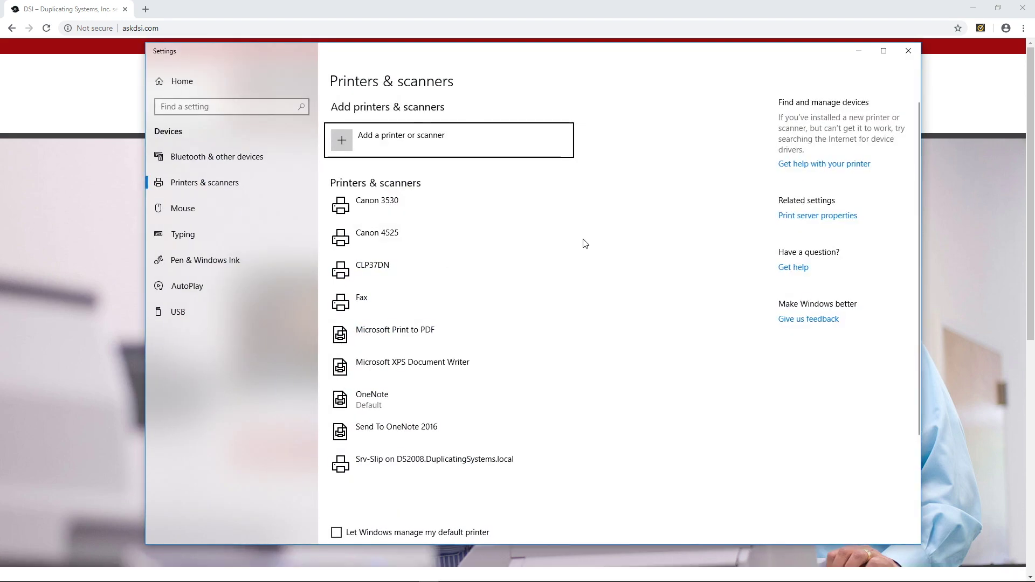
pyautogui.click(453, 210)
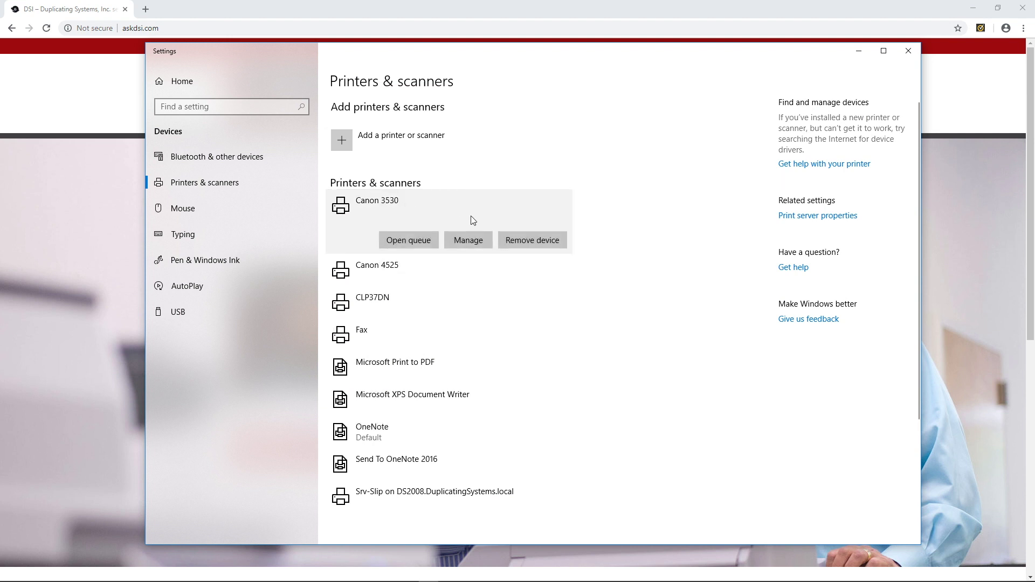
pyautogui.click(474, 242)
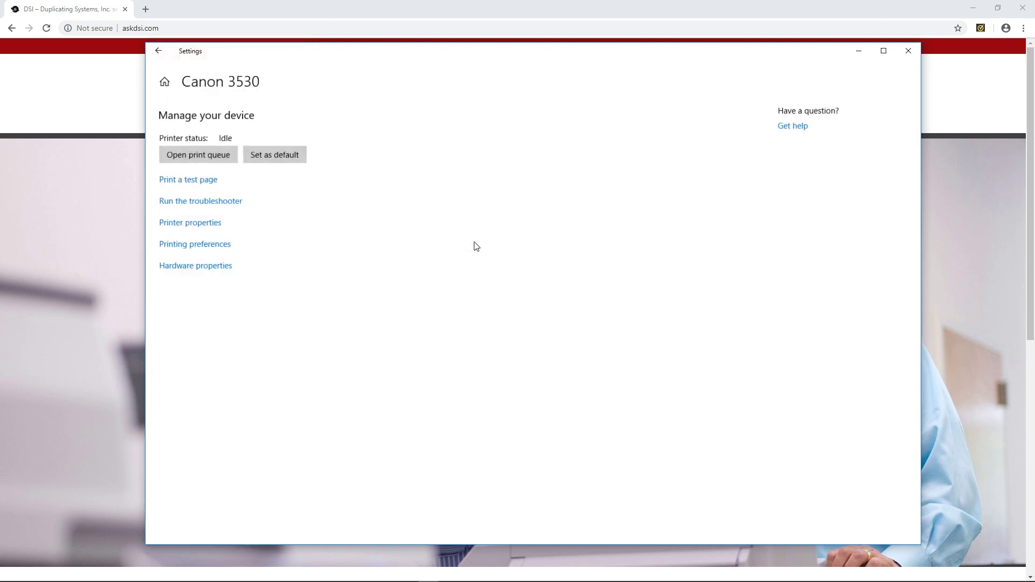
pyautogui.click(195, 226)
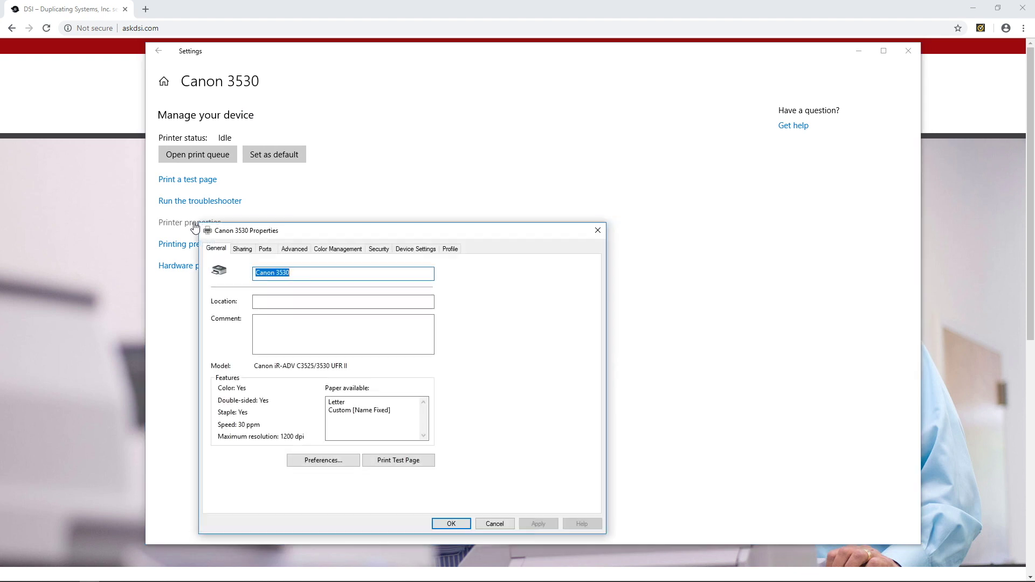
# Step: Set User Management to Department ID Management on the Device Settings tab
pyautogui.click(419, 250)
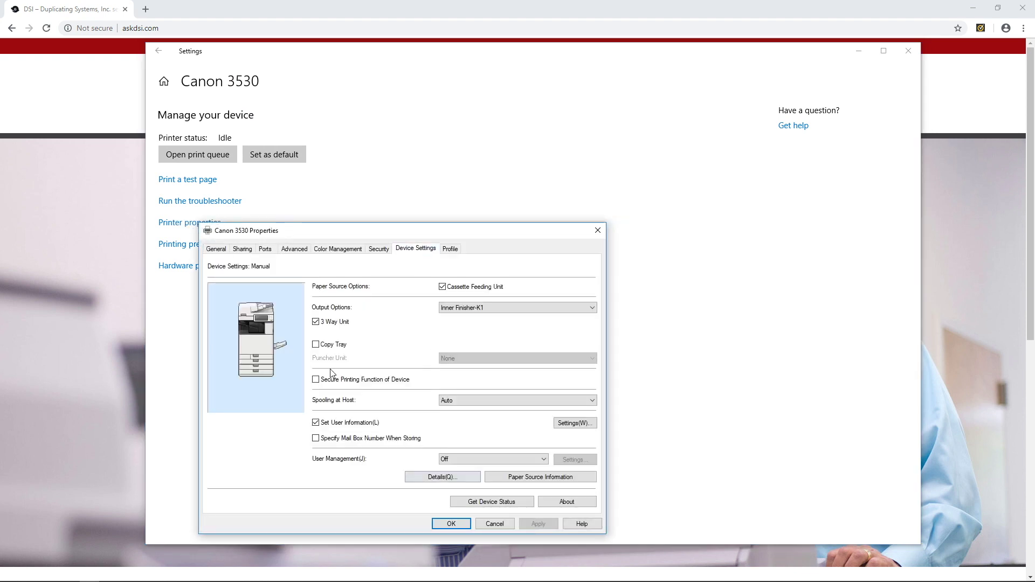
pyautogui.click(443, 459)
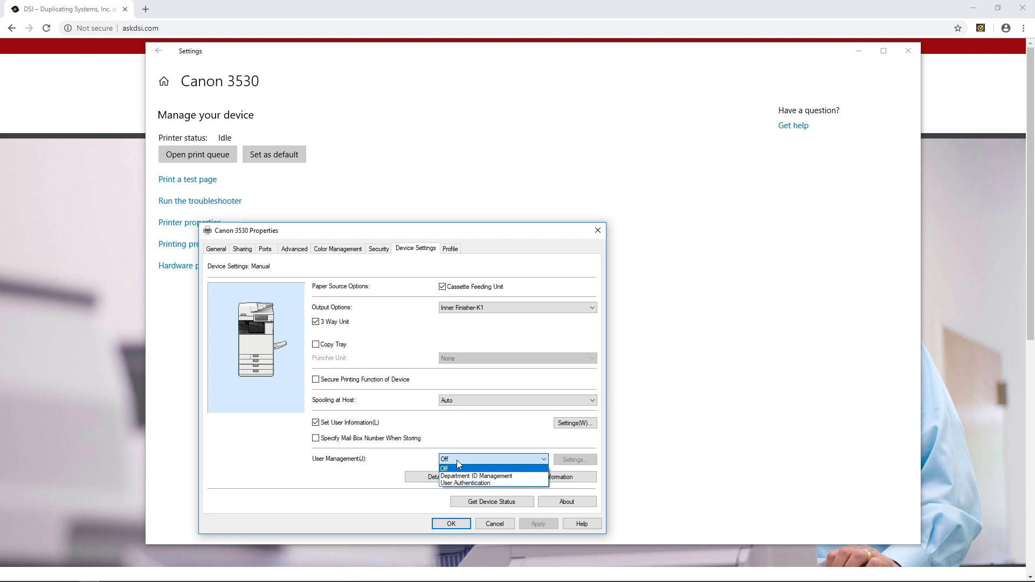
pyautogui.click(484, 477)
# Step: Enter the department ID, enable PIN settings, and verify the ID against the printer
pyautogui.click(562, 462)
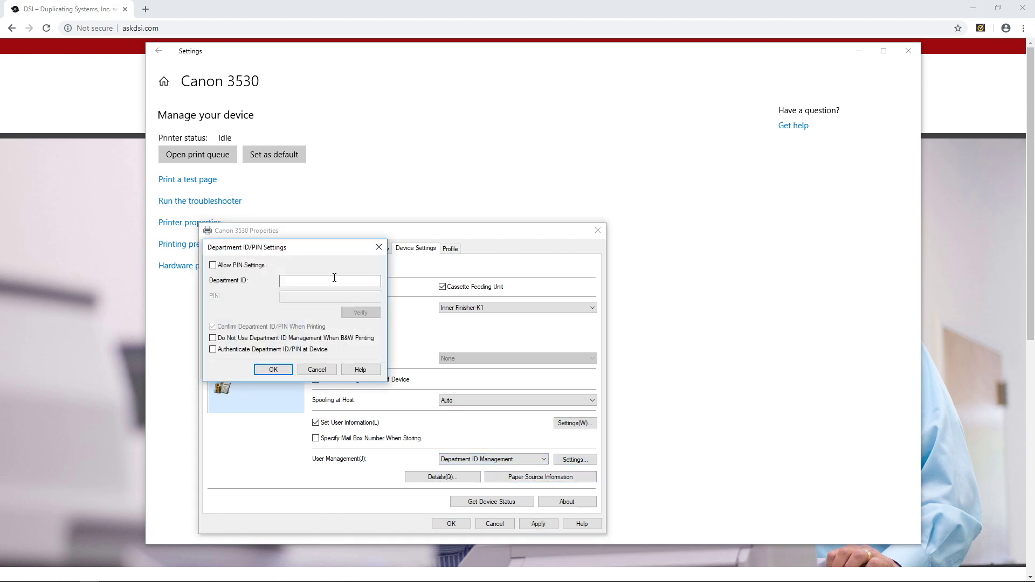
pyautogui.moveTo(301, 252); pyautogui.dragTo(359, 264)
pyautogui.click(353, 296)
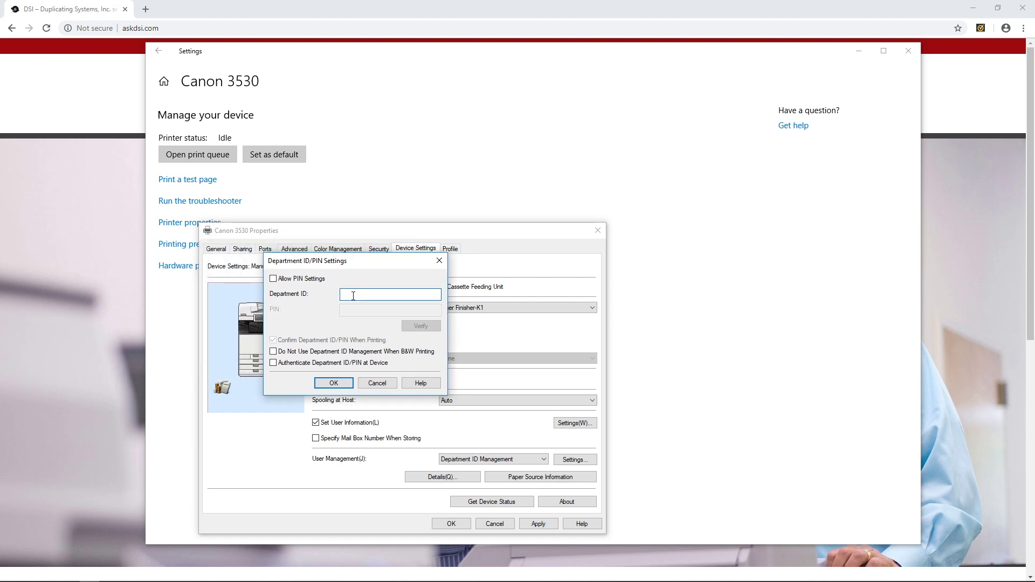
pyautogui.write('1234')
pyautogui.click(272, 279)
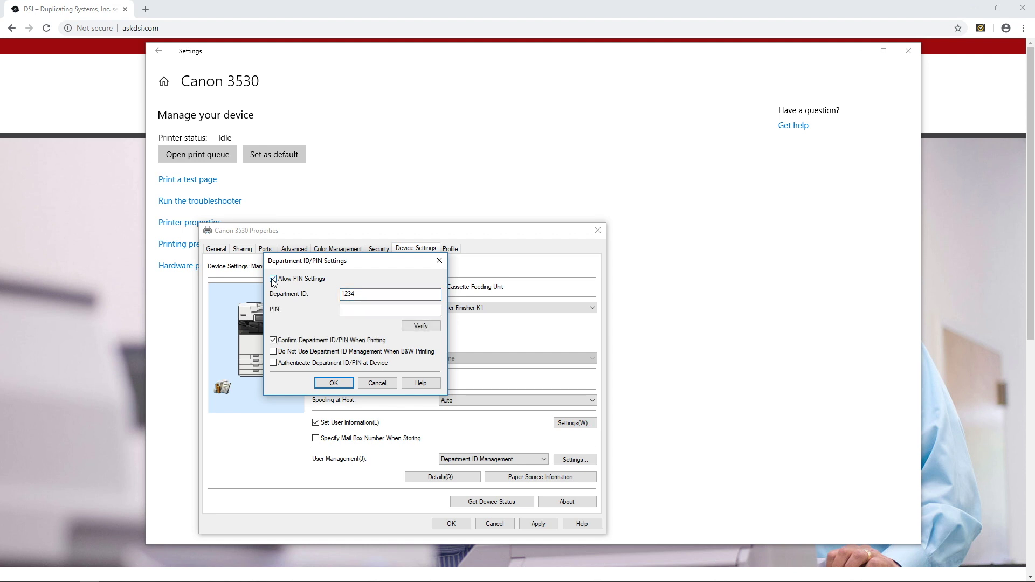
pyautogui.click(273, 279)
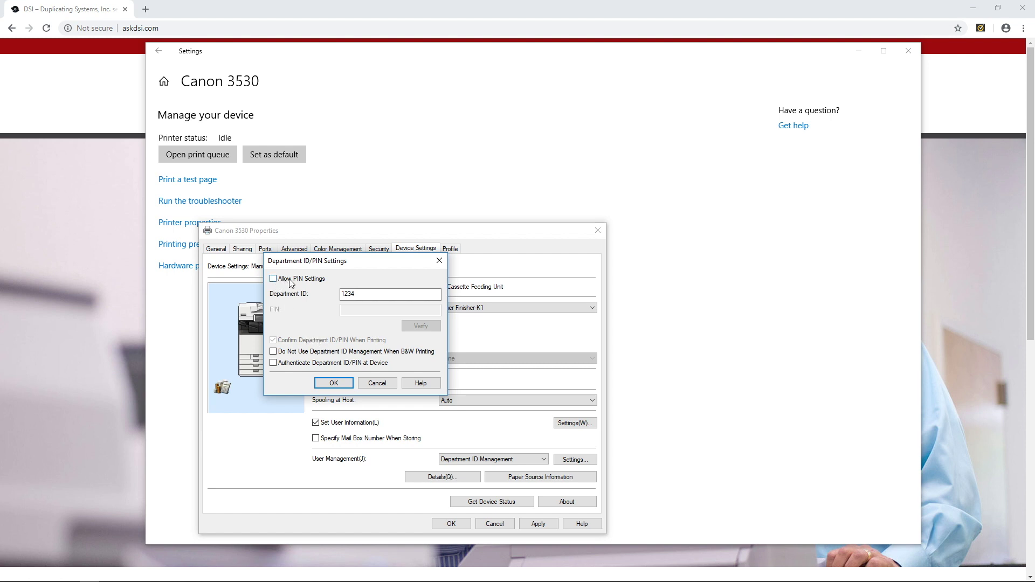
pyautogui.click(275, 279)
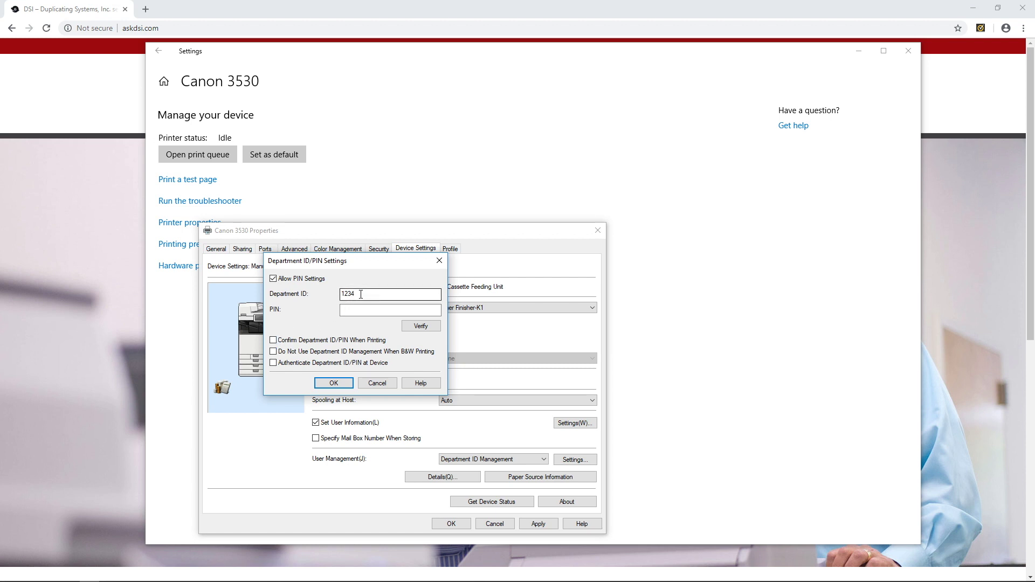
pyautogui.moveTo(362, 294); pyautogui.dragTo(335, 295)
pyautogui.click(351, 310)
pyautogui.click(422, 328)
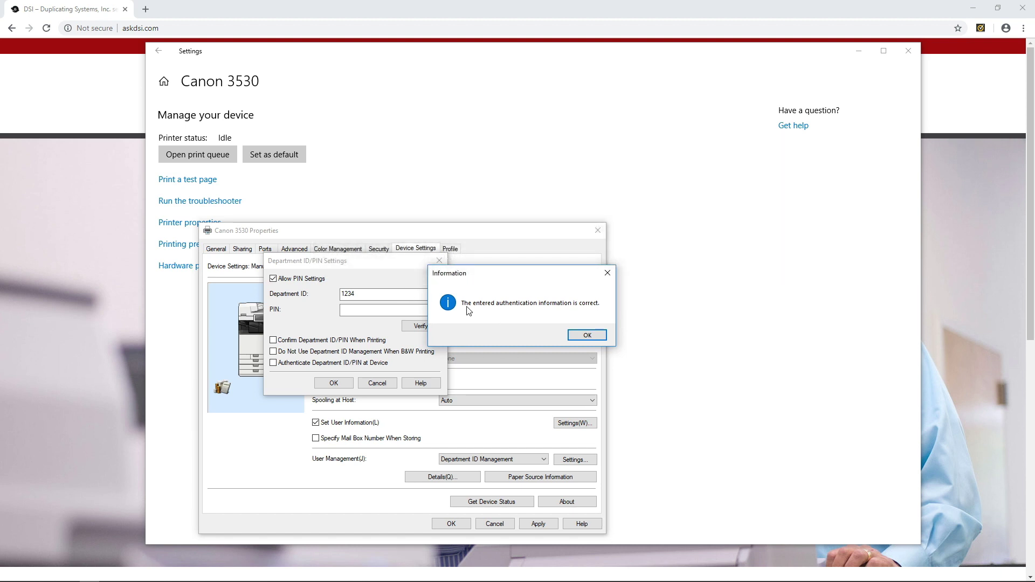
pyautogui.click(584, 337)
# Step: Save the department ID settings and close the printer properties and Settings windows
pyautogui.click(336, 384)
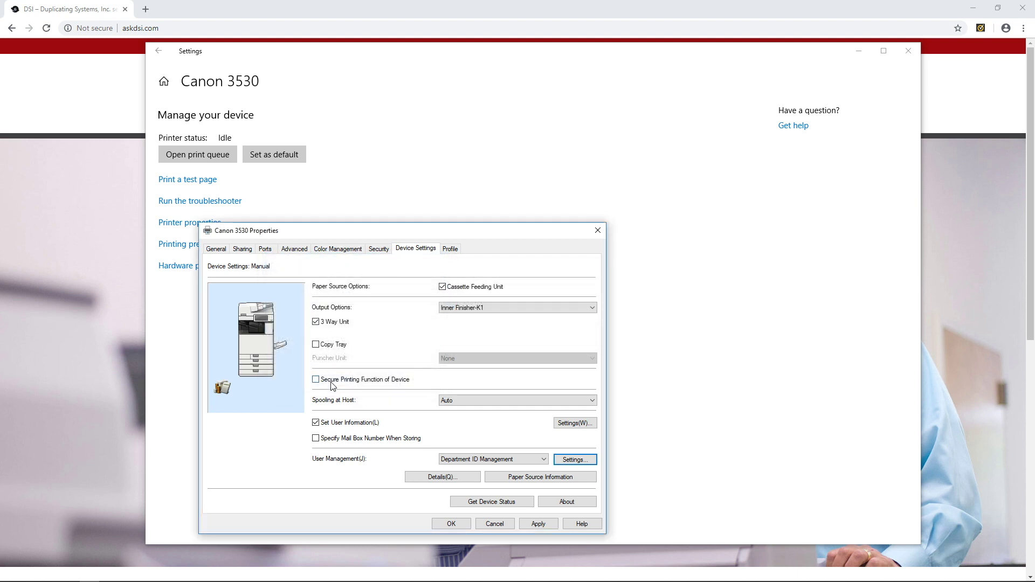
pyautogui.click(538, 524)
pyautogui.click(442, 523)
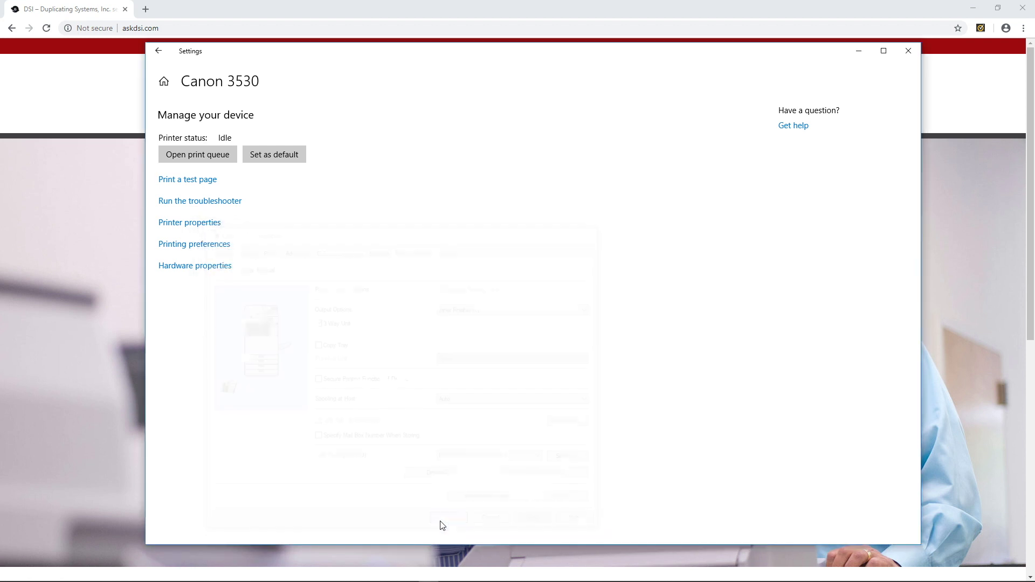
pyautogui.click(910, 55)
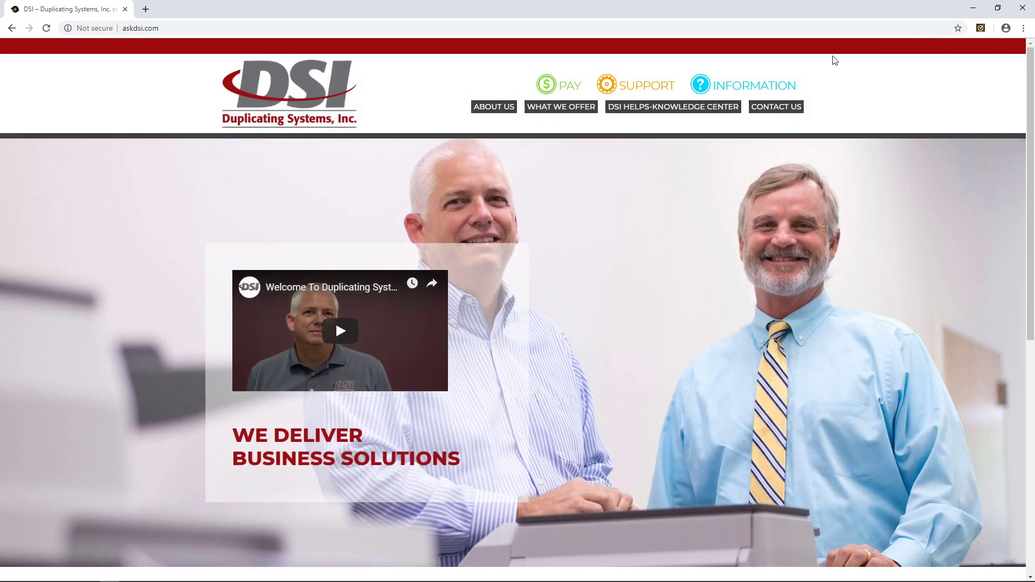
# Step: Print the Chrome page through the system print dialog with Canon 3530 selected
pyautogui.click(1025, 28)
pyautogui.click(959, 156)
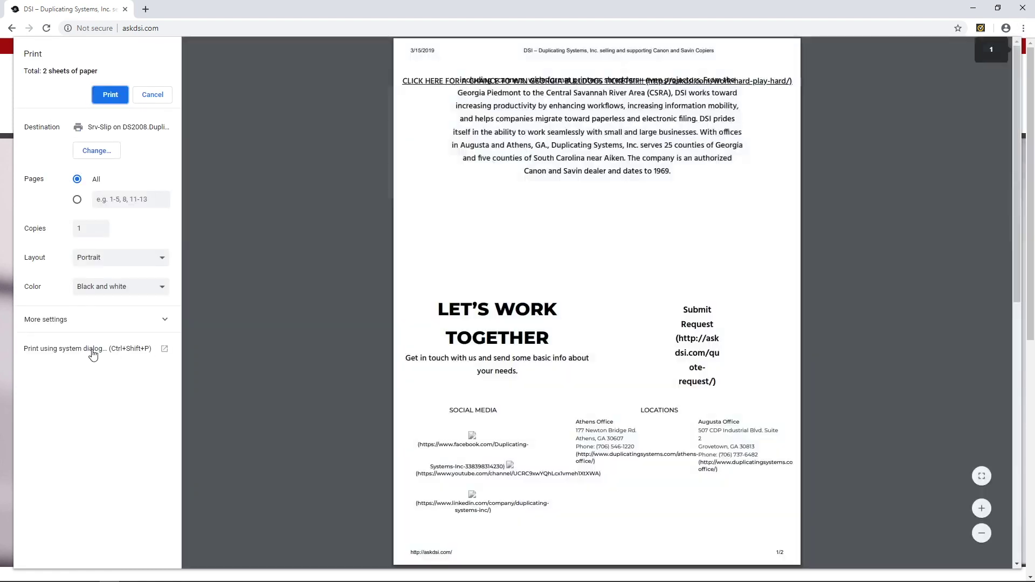
pyautogui.click(91, 349)
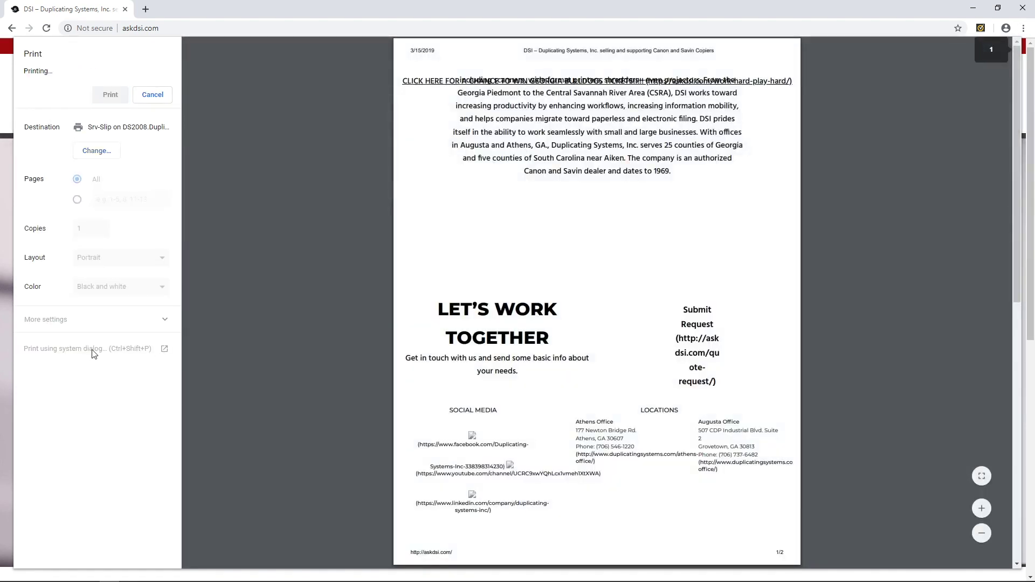
pyautogui.moveTo(167, 96); pyautogui.dragTo(48, 104)
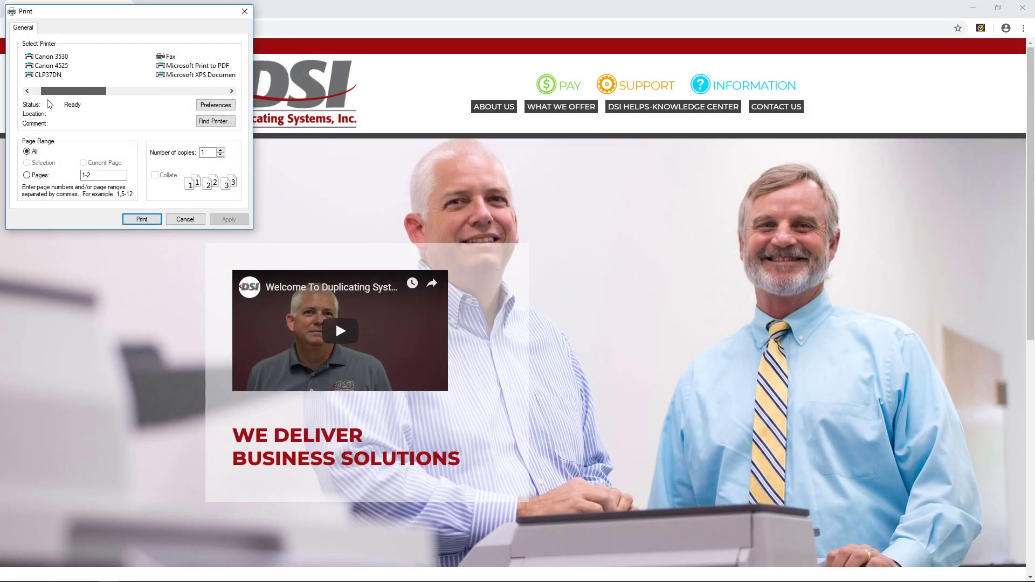
pyautogui.click(61, 57)
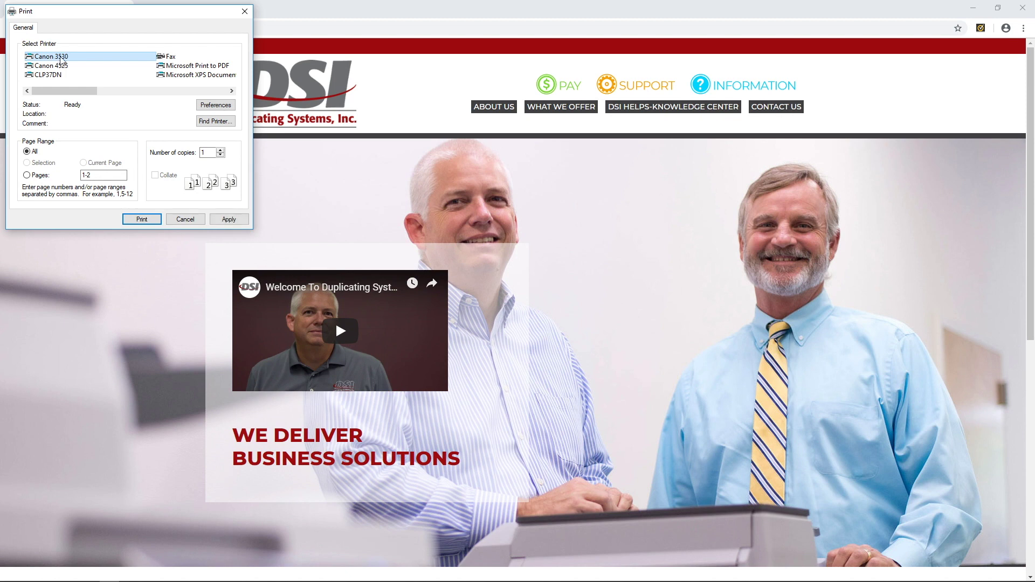
# Step: In Canon 3530 Preferences, choose 1-sided Printing and Black and White, then add a profile
pyautogui.click(217, 108)
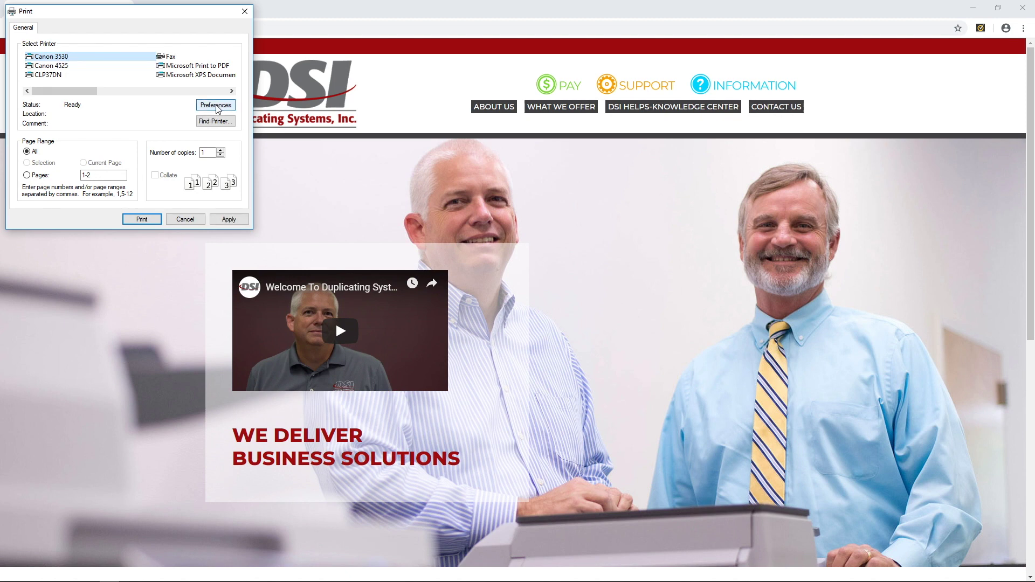
pyautogui.moveTo(230, 54); pyautogui.dragTo(547, 152)
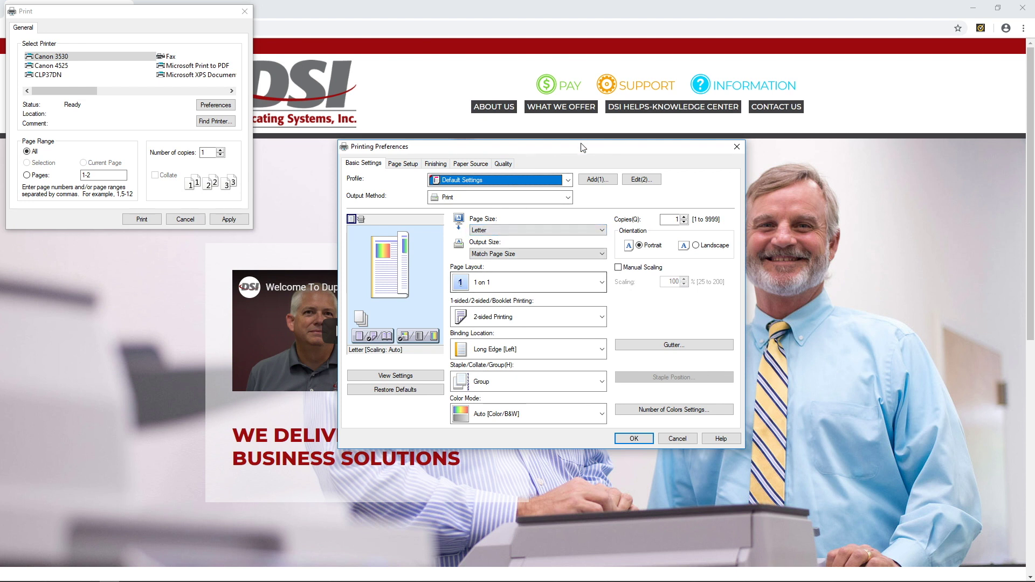
pyautogui.click(504, 322)
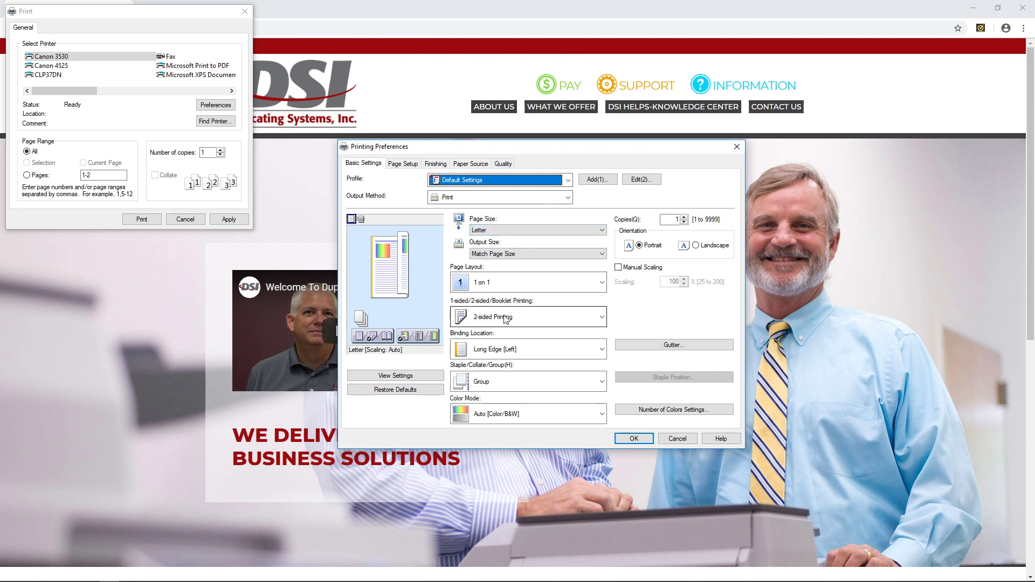
pyautogui.click(512, 335)
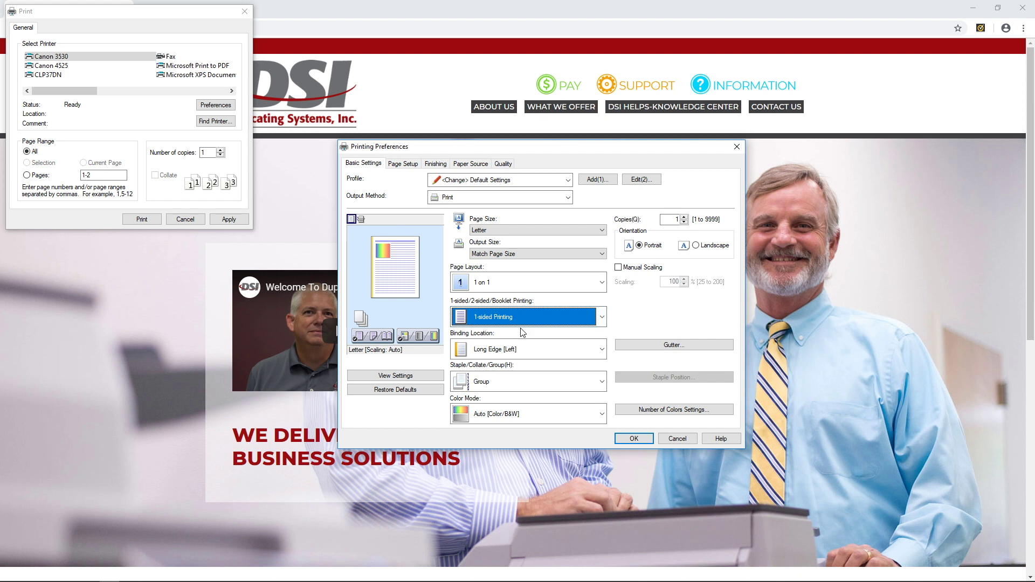
pyautogui.click(518, 418)
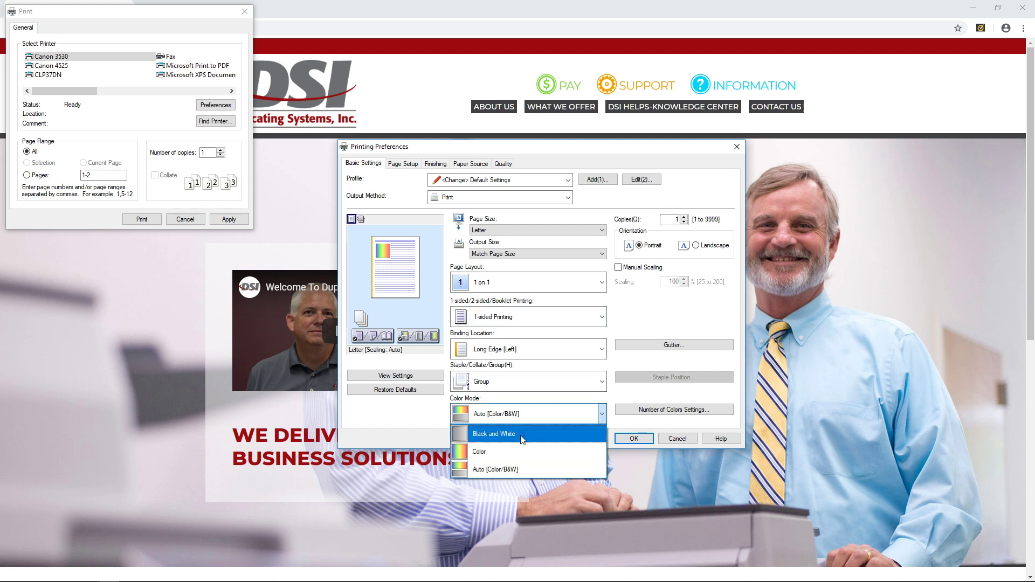
pyautogui.click(519, 432)
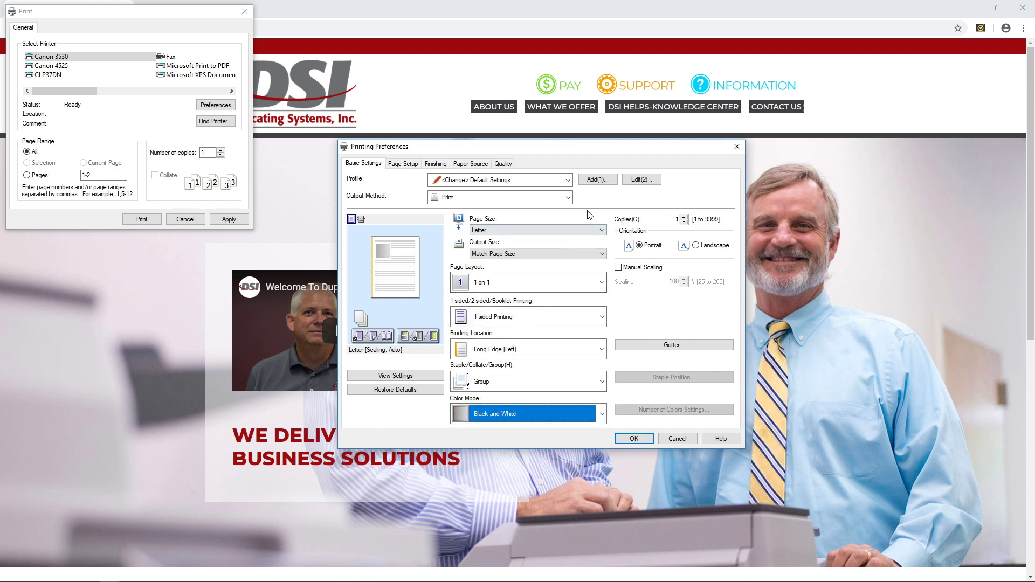
pyautogui.click(589, 180)
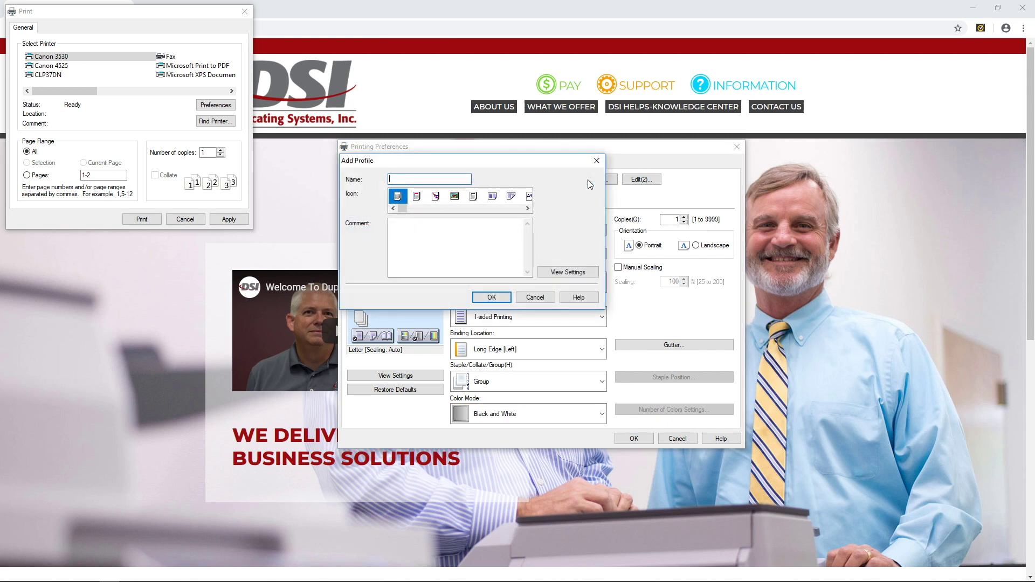
# Step: Save the profile as 'B&W SingleSided DeptID', then switch Color Mode to Color
pyautogui.write('B&W Sio')
pyautogui.write('gleSided DeptID')
pyautogui.press('Return')
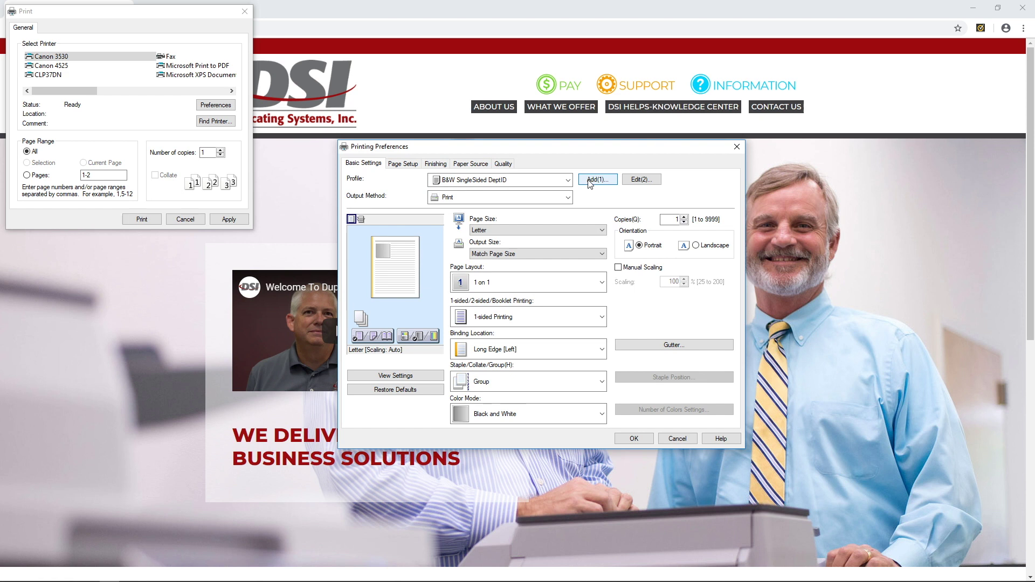
pyautogui.click(574, 417)
pyautogui.click(574, 450)
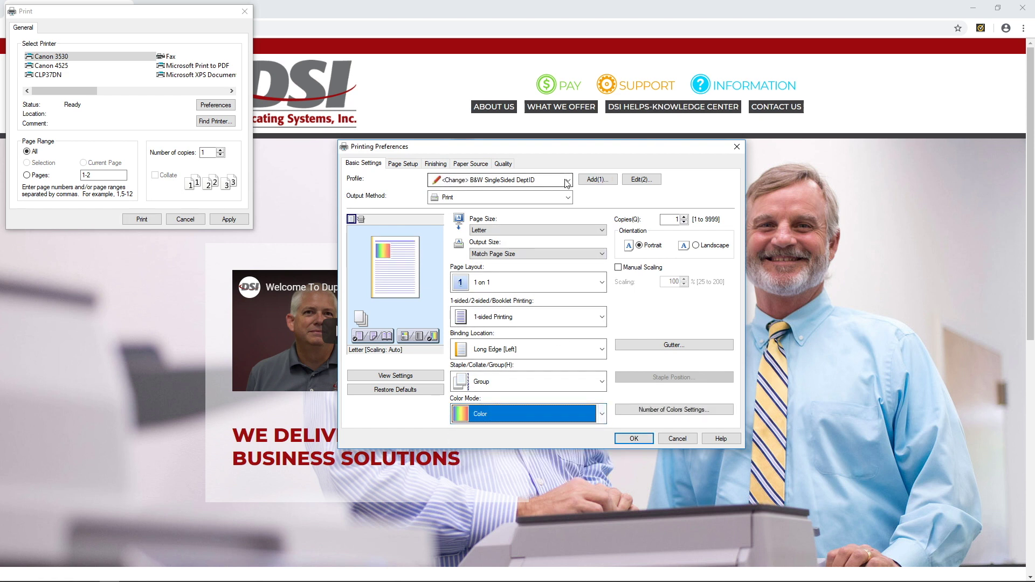
# Step: Save the colour settings as a new profile named 'Color SingleSided DeptID'
pyautogui.click(596, 181)
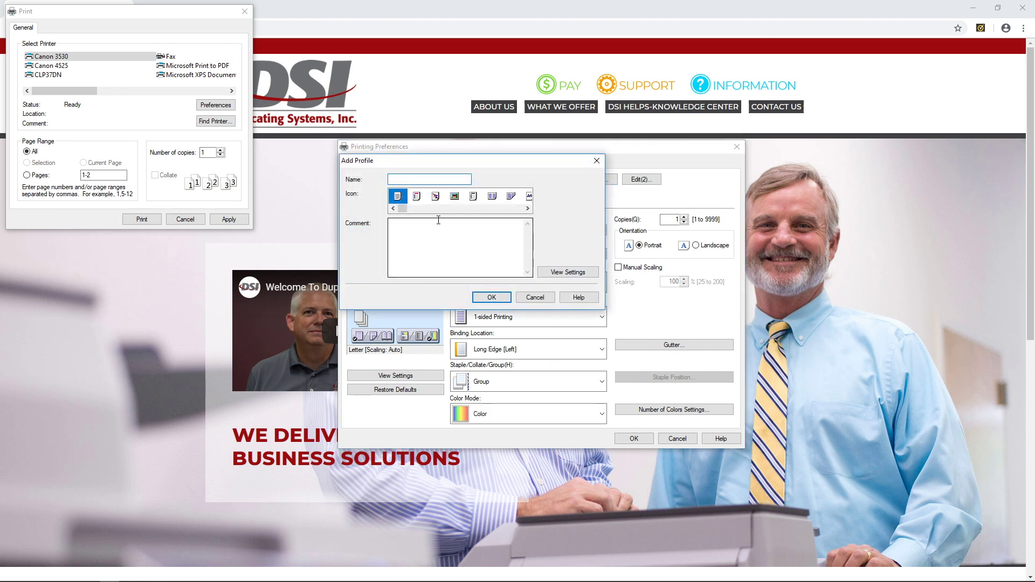
pyautogui.write('Color SingleSided Dept ID')
pyautogui.press('BackSpace')
pyautogui.press('BackSpace')
pyautogui.press('BackSpace')
pyautogui.press('Return')
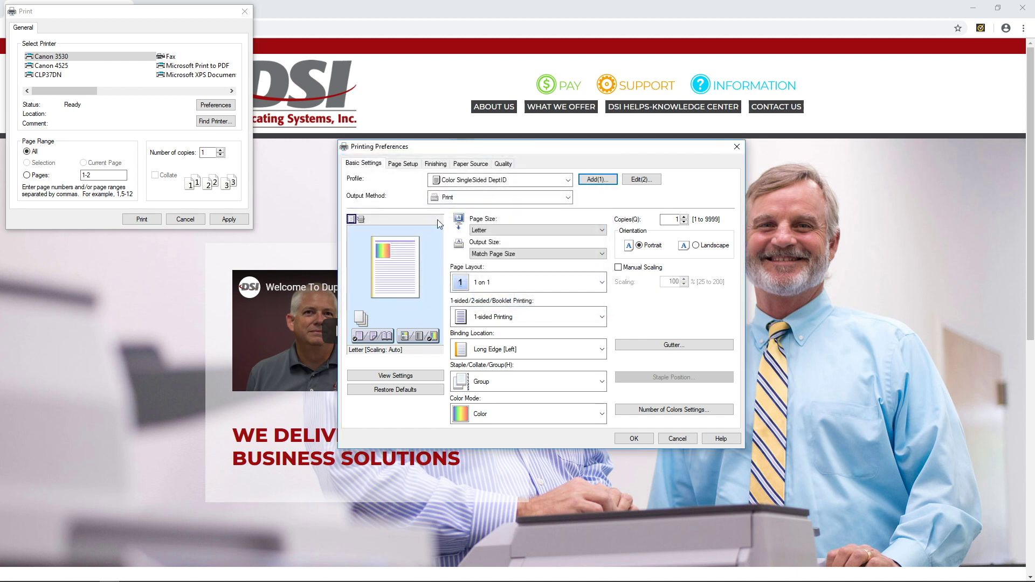
# Step: Load the 'B&W SingleSided DeptID' profile and confirm 1-sided printing stays selected
pyautogui.click(522, 180)
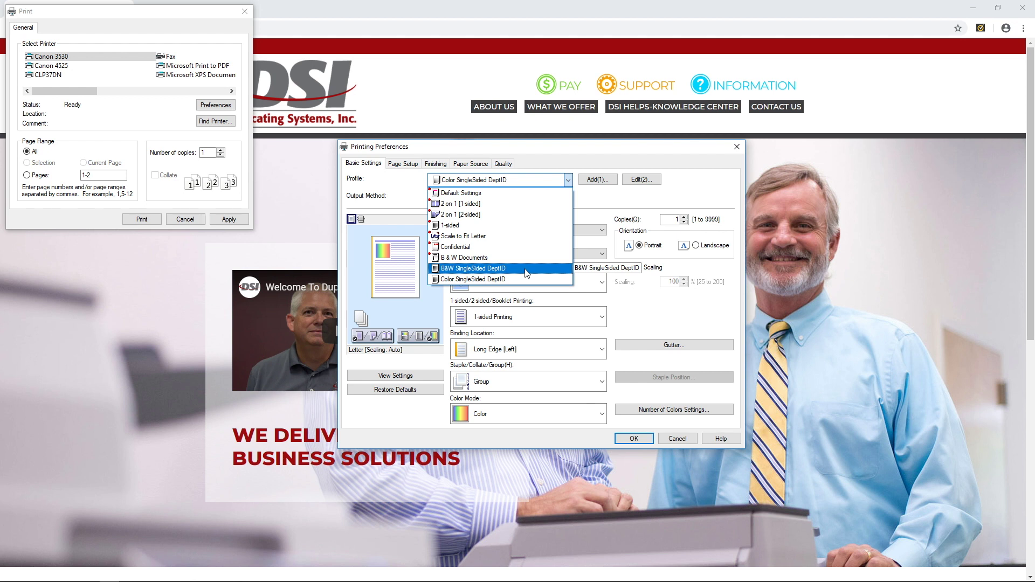
pyautogui.click(475, 269)
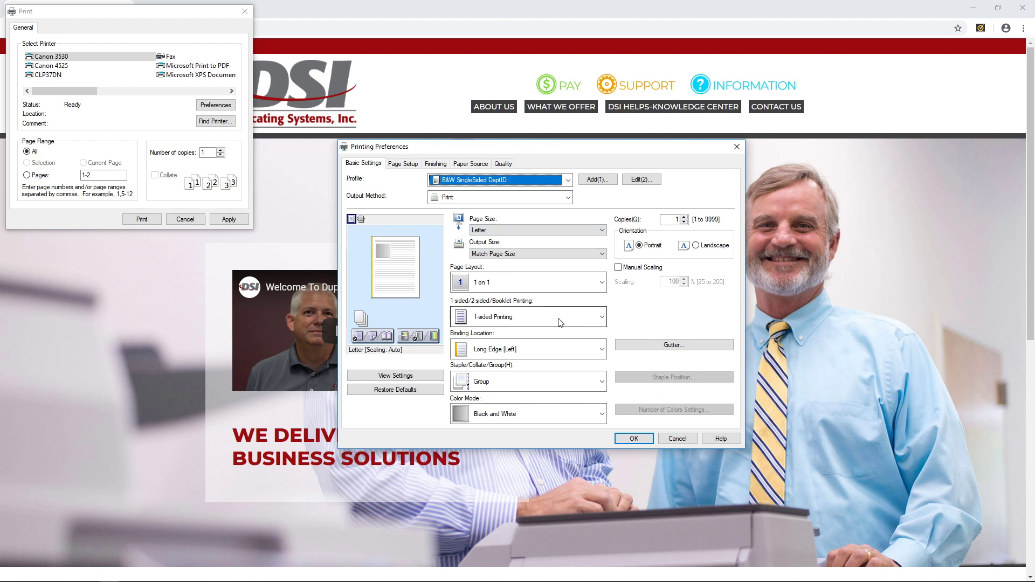
pyautogui.click(540, 318)
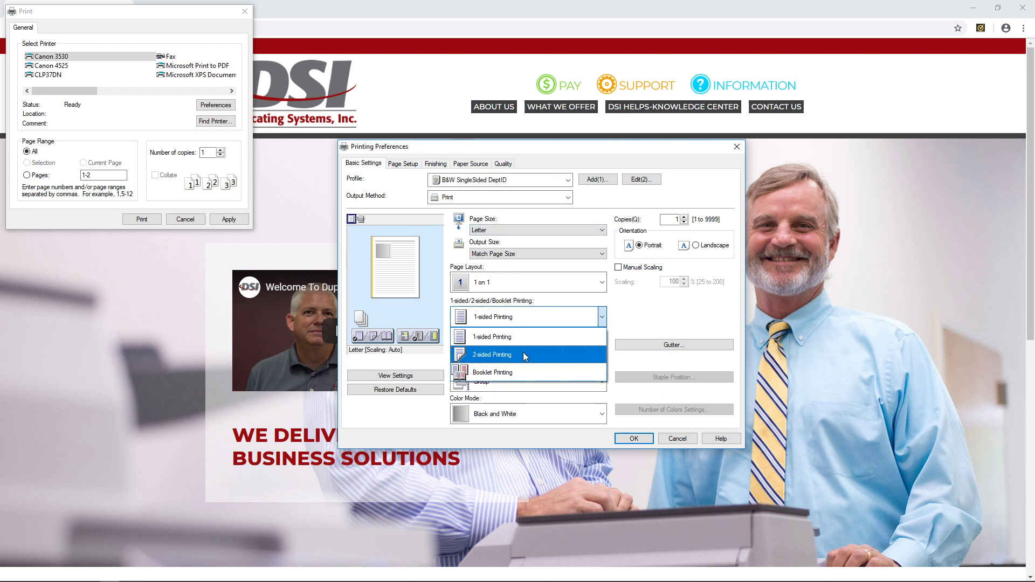
pyautogui.click(616, 318)
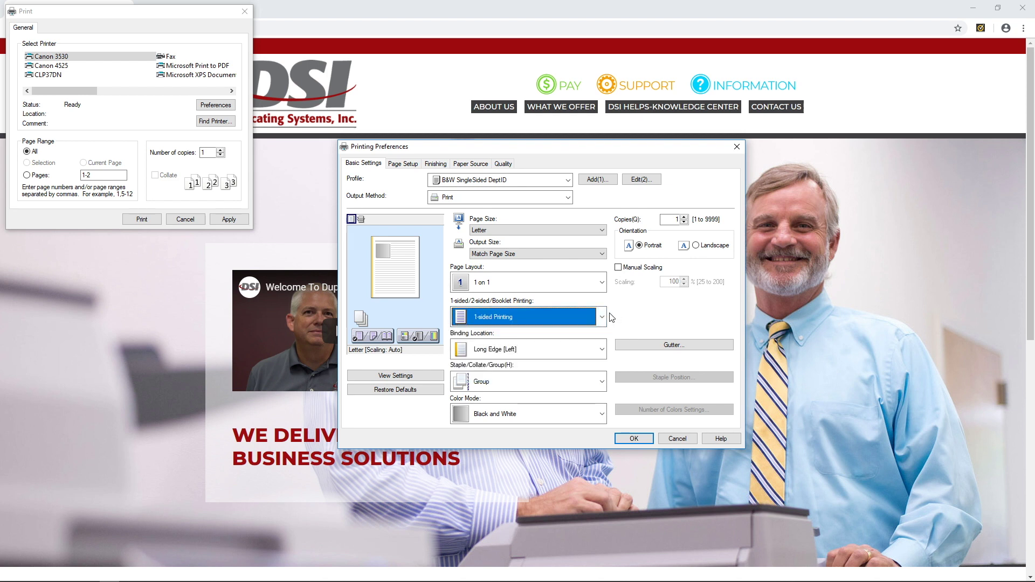
pyautogui.click(602, 318)
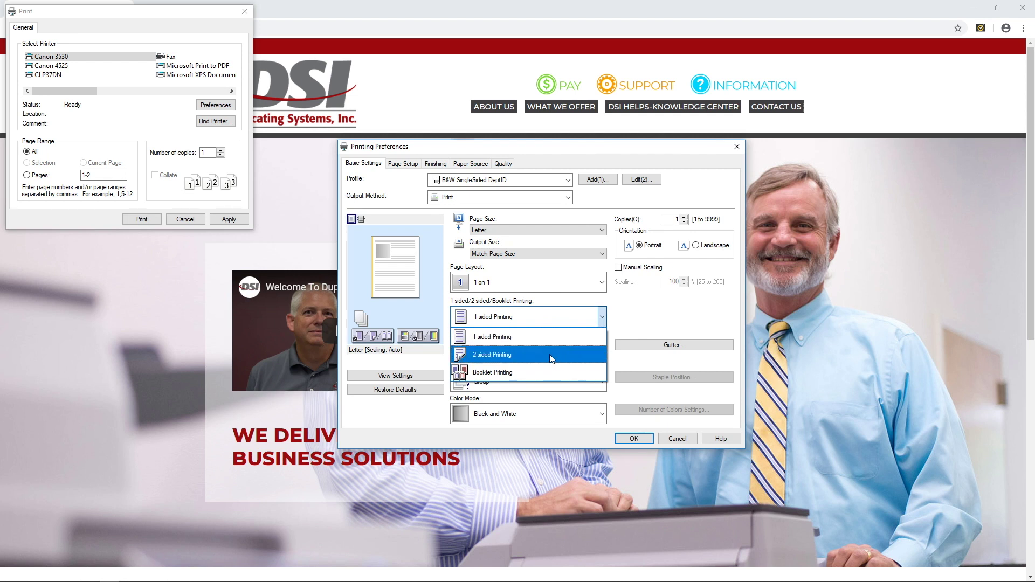
pyautogui.click(639, 341)
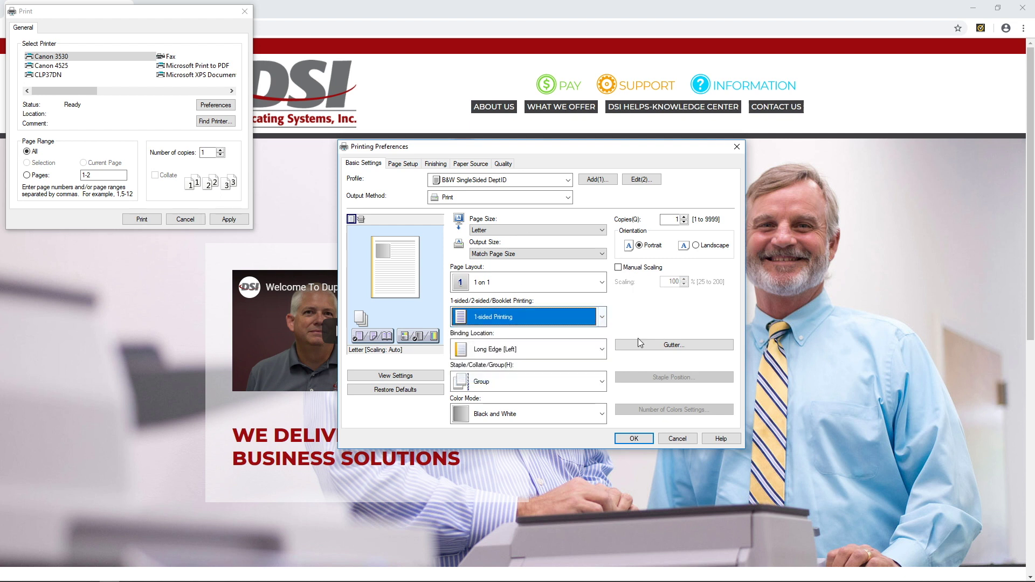
pyautogui.click(519, 180)
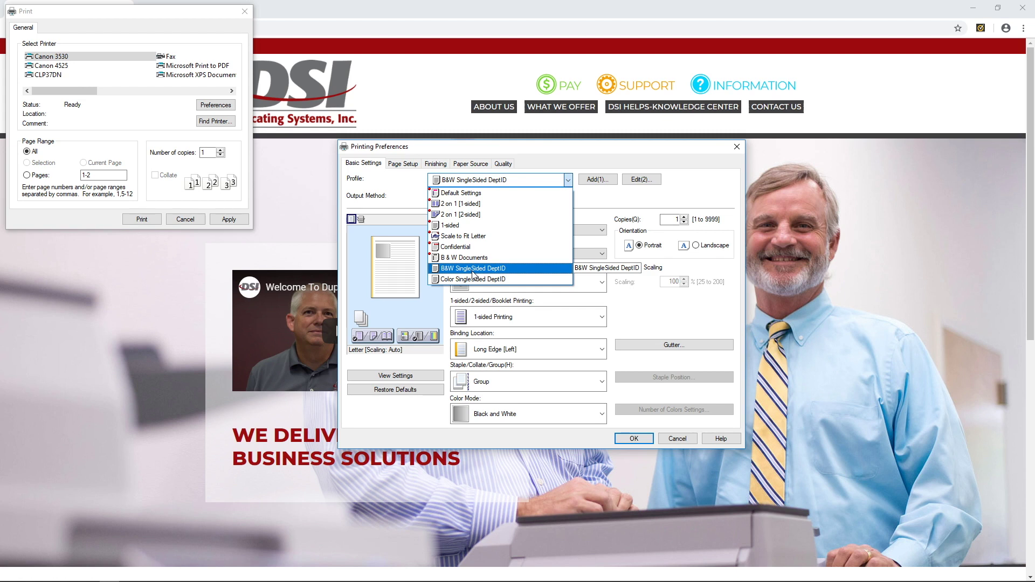
pyautogui.click(616, 313)
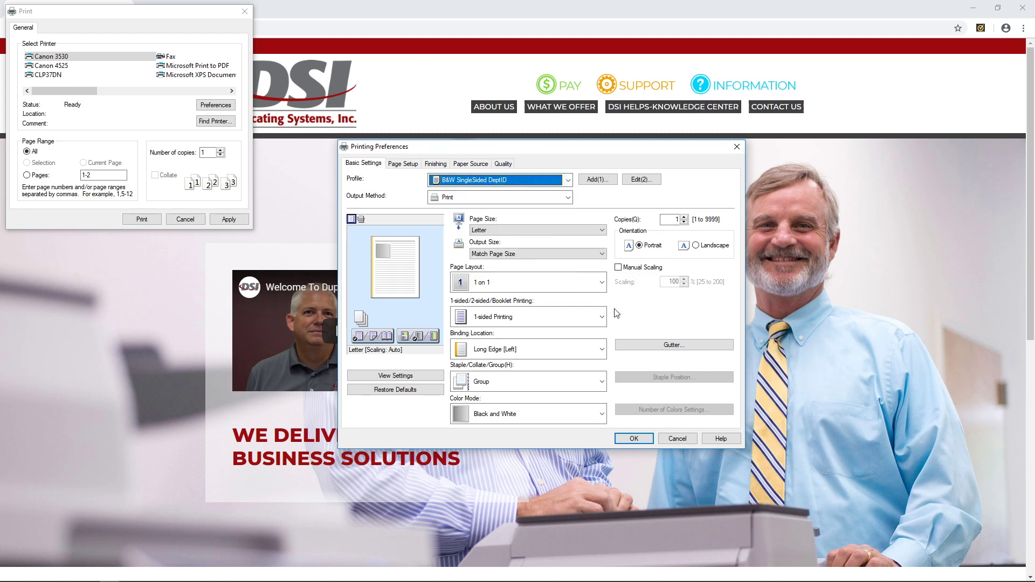